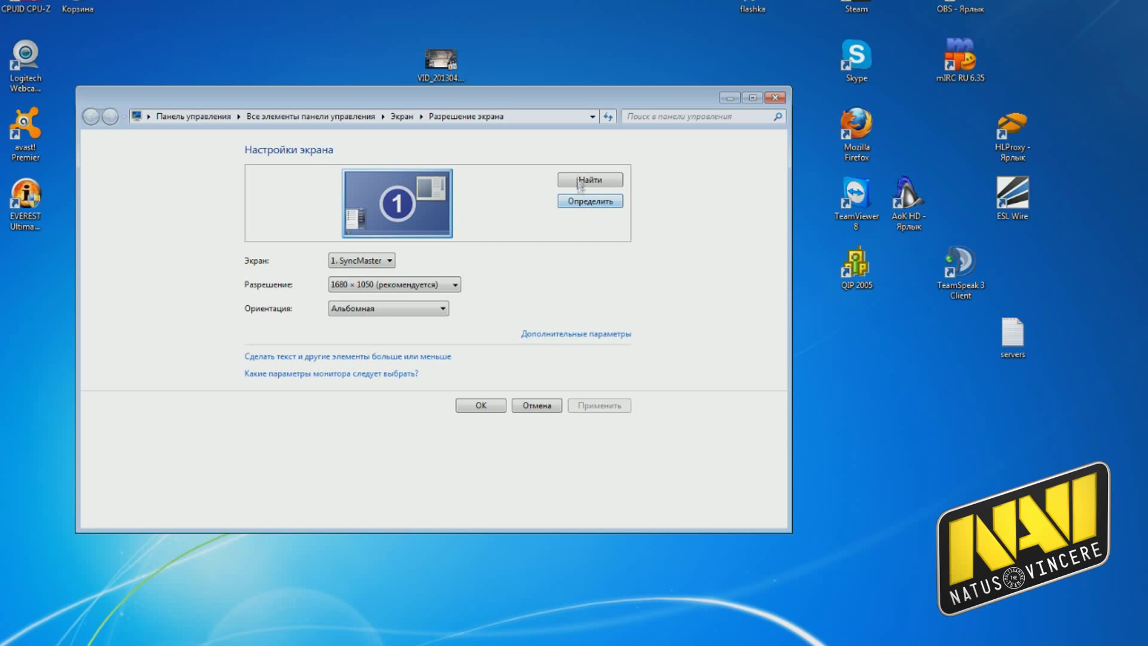
# View the monitor's advanced display properties with the graphics adapter details, and close the screen resolution settings.
pyautogui.click(565, 335)
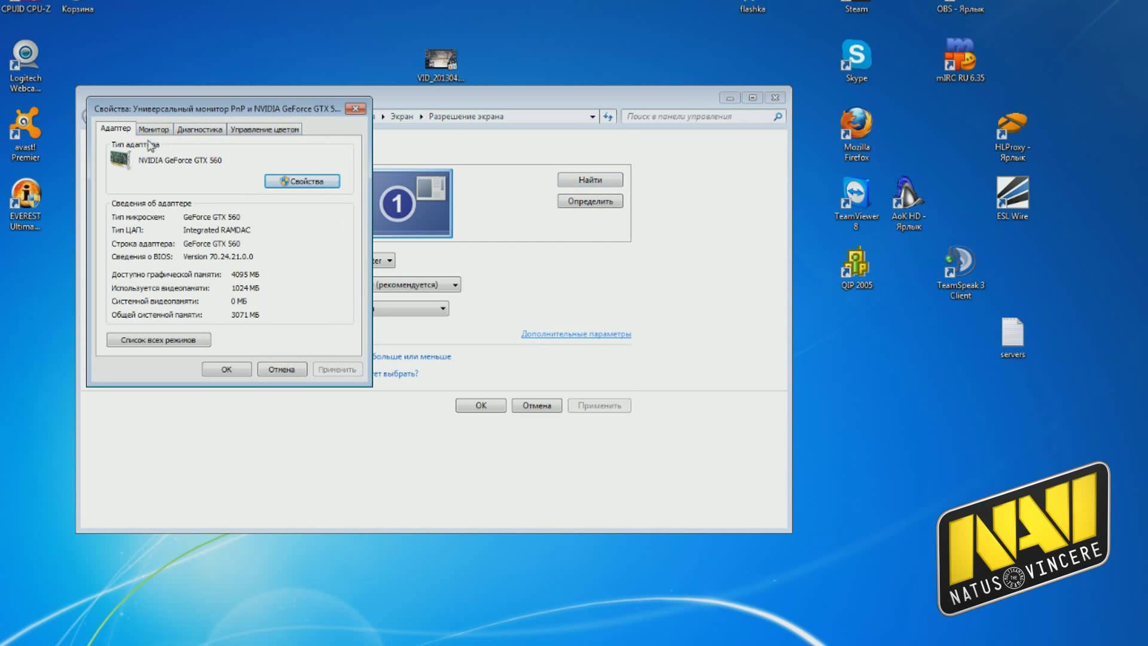
pyautogui.click(356, 107)
pyautogui.click(775, 97)
# Find the NVIDIA Control Panel with the search term "nvi" and open it.
pyautogui.rightClick(537, 202)
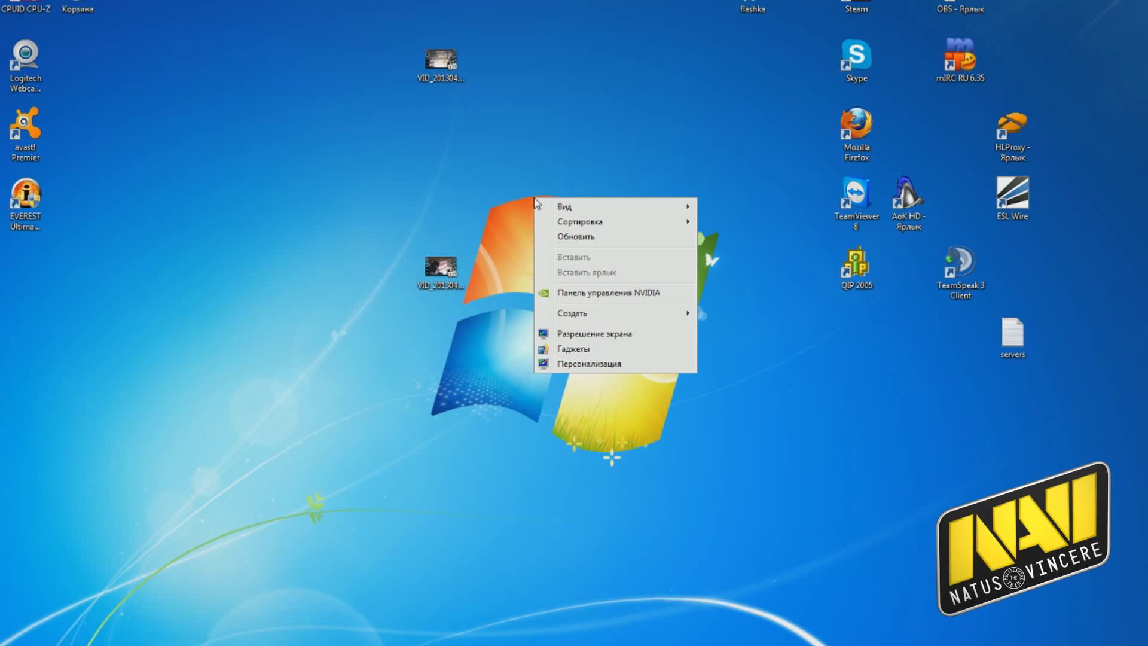
pyautogui.click(567, 293)
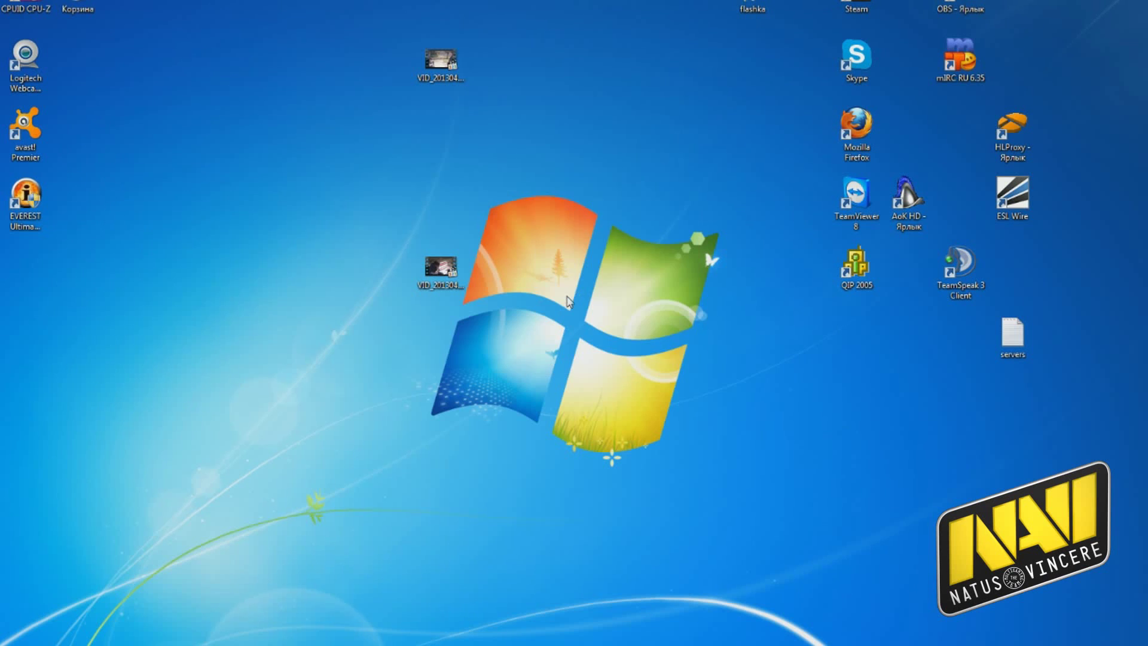
pyautogui.press('super')
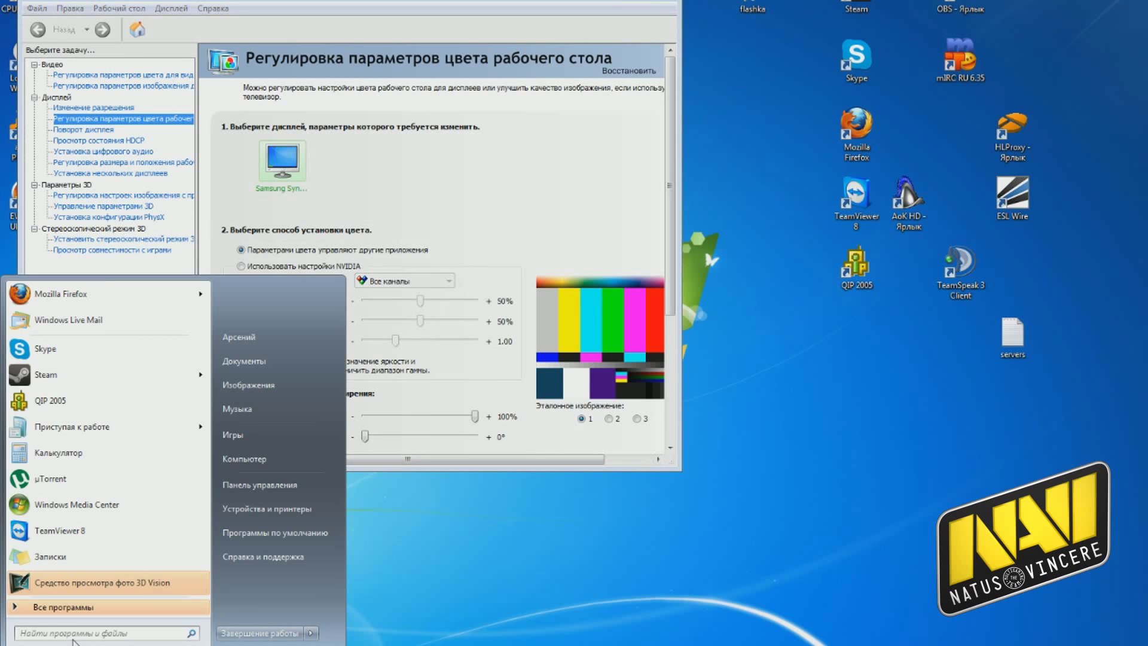
pyautogui.click(86, 632)
pyautogui.write('nvi')
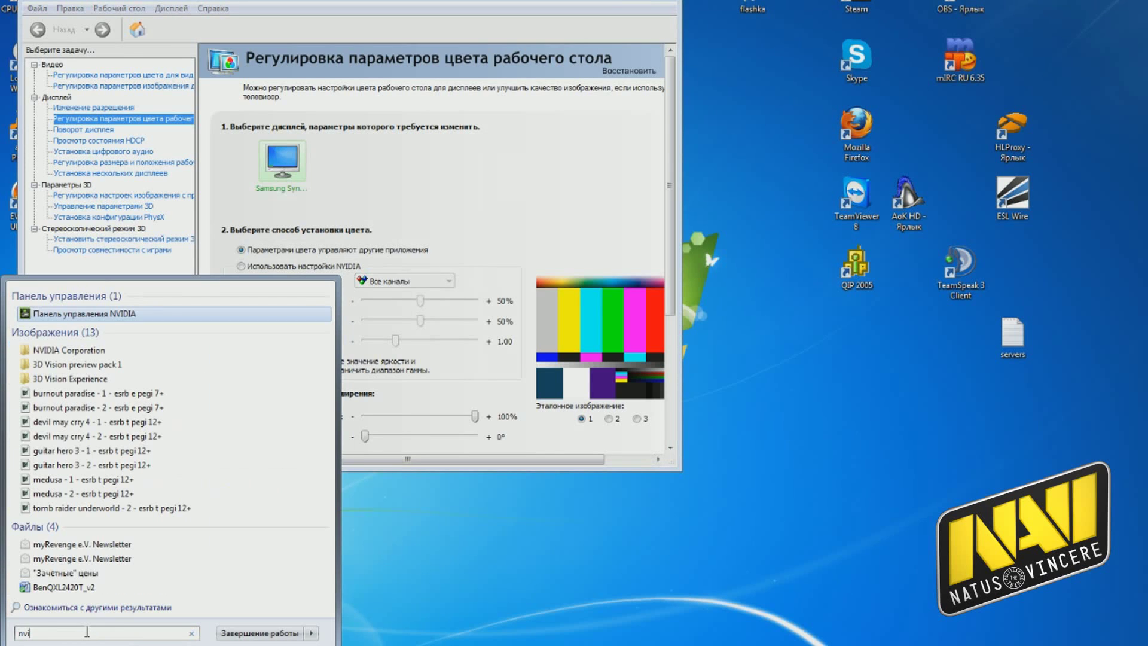
pyautogui.click(125, 321)
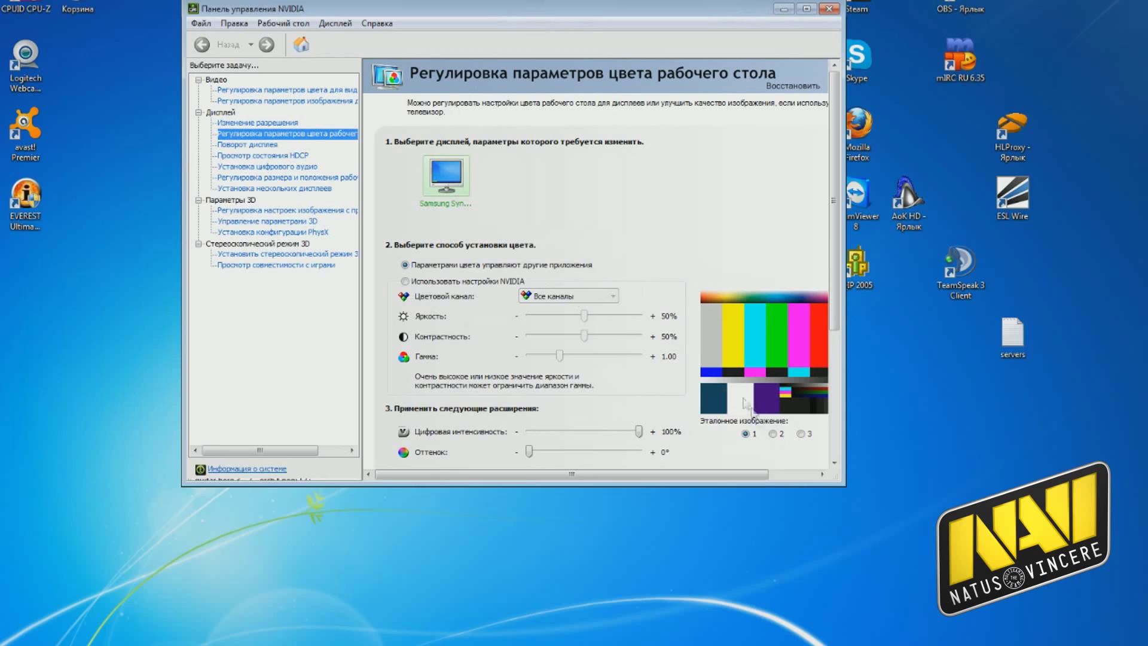
# Enlarge and reposition the NVIDIA Control Panel window on the desktop, and widen its task list.
pyautogui.moveTo(839, 480); pyautogui.dragTo(872, 501)
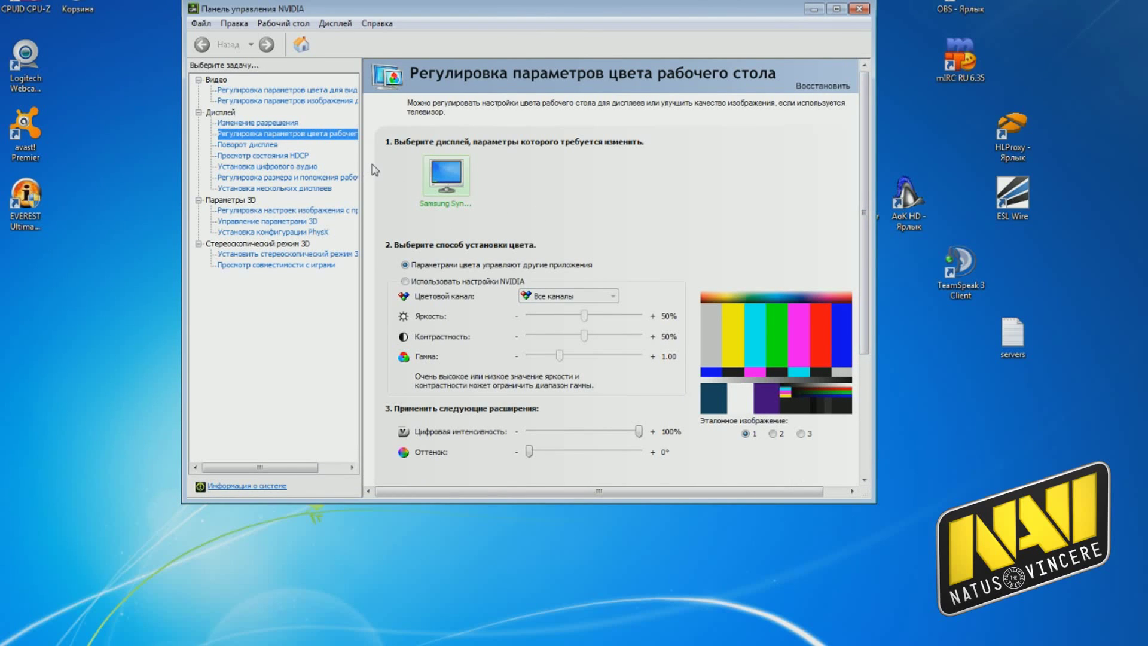
pyautogui.moveTo(363, 172); pyautogui.dragTo(391, 173)
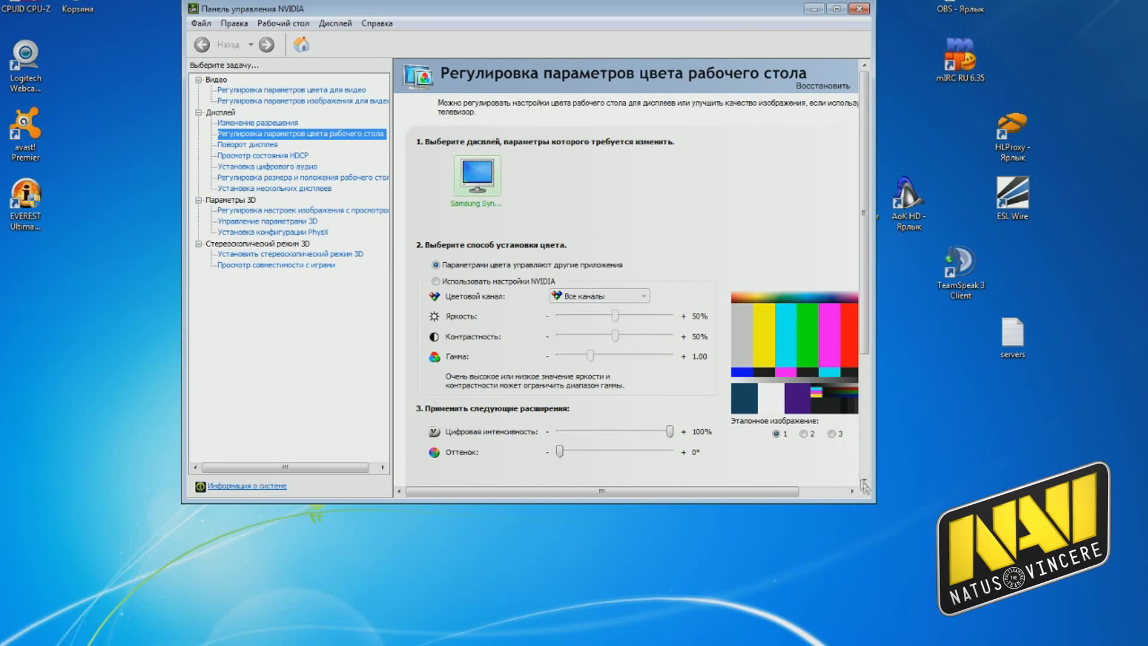
pyautogui.moveTo(873, 500); pyautogui.dragTo(891, 530)
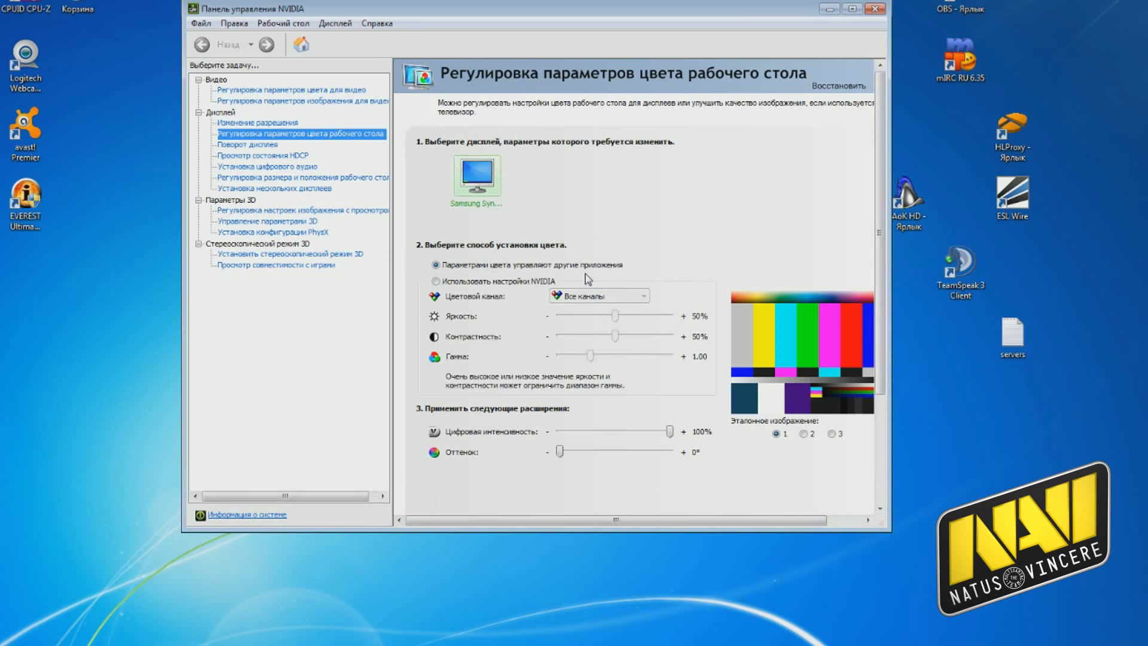
pyautogui.moveTo(686, 18); pyautogui.dragTo(551, 49)
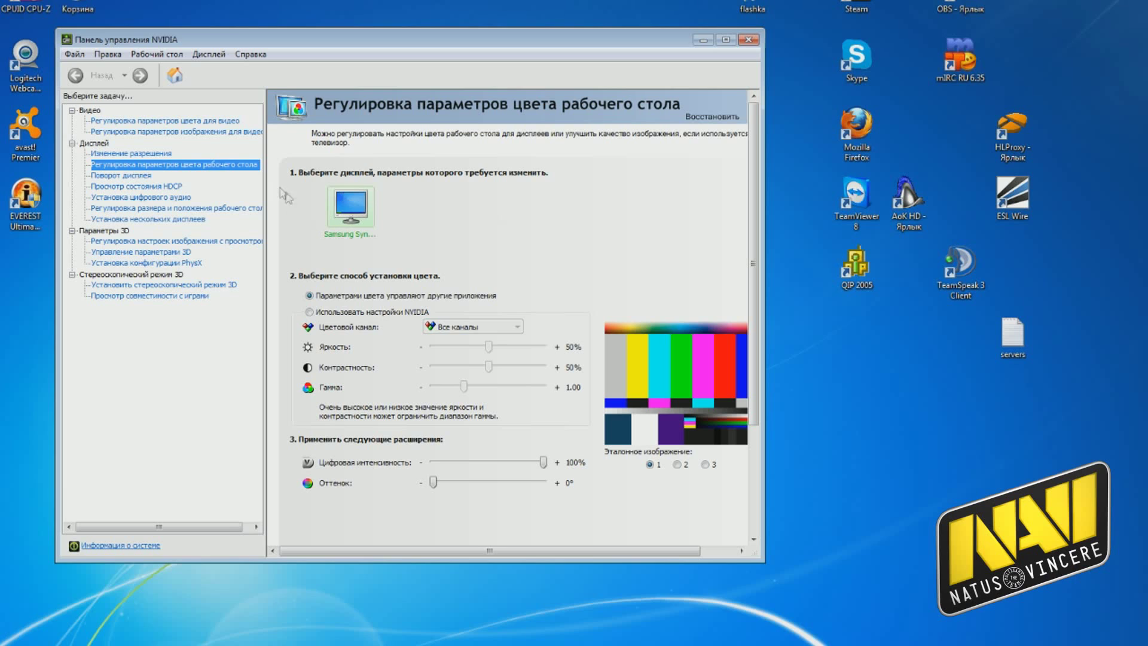
# Open the program-specific settings of the 3D parameters and choose Counter-strike: Global Offensive as the program.
pyautogui.click(226, 167)
pyautogui.click(162, 252)
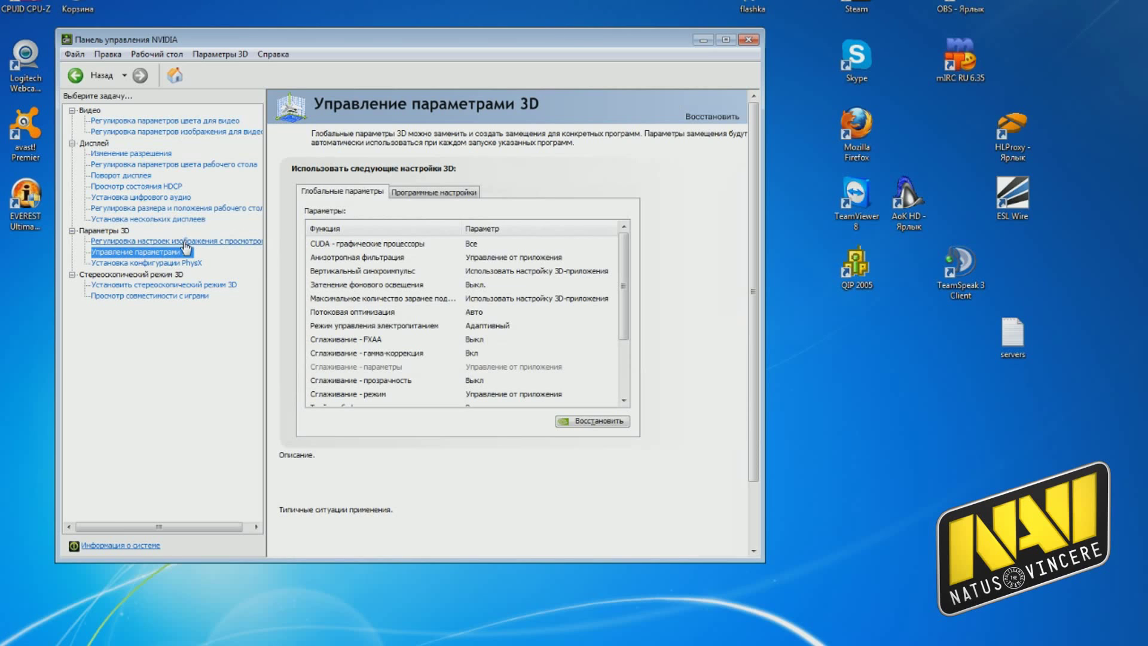
pyautogui.moveTo(576, 241)
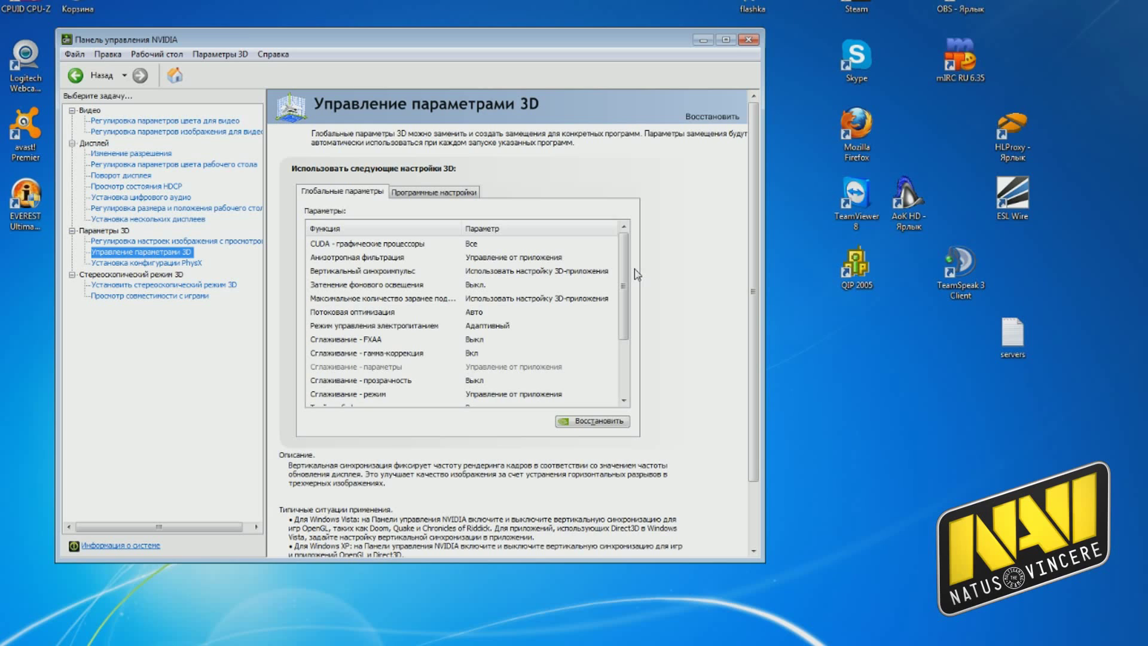
pyautogui.click(442, 197)
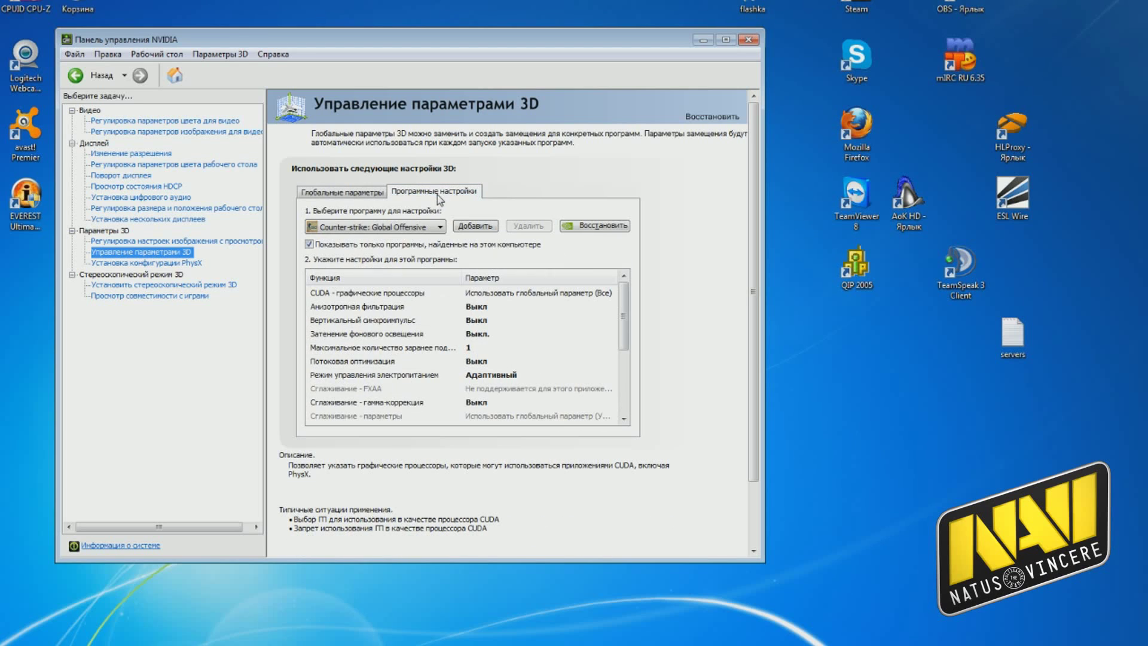
pyautogui.click(439, 228)
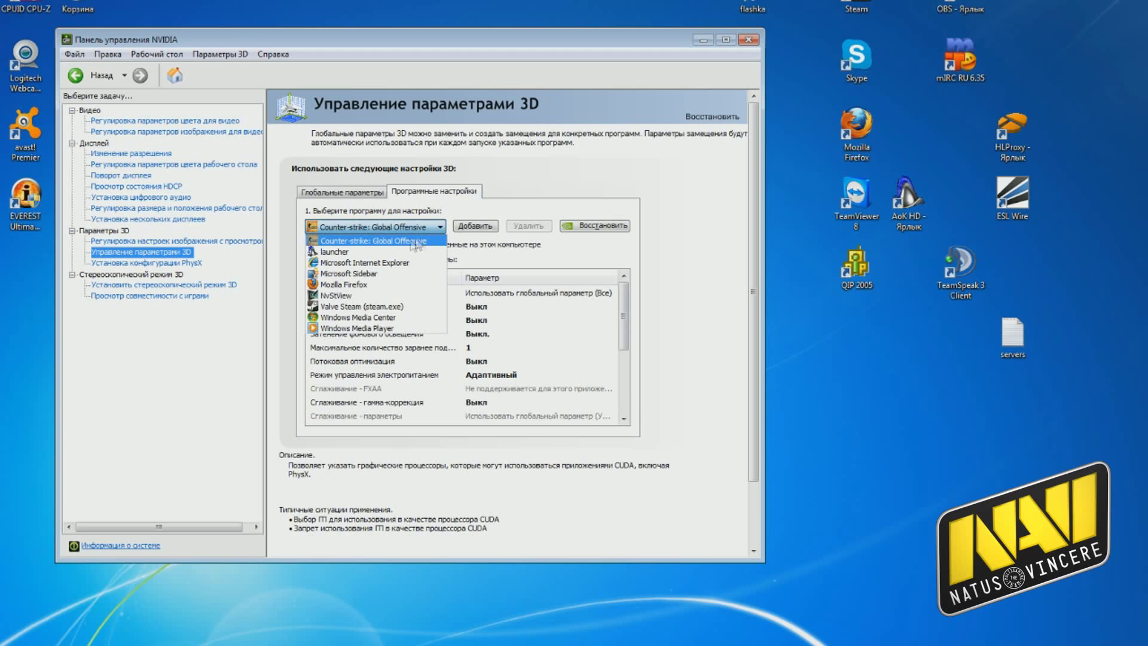
pyautogui.click(421, 230)
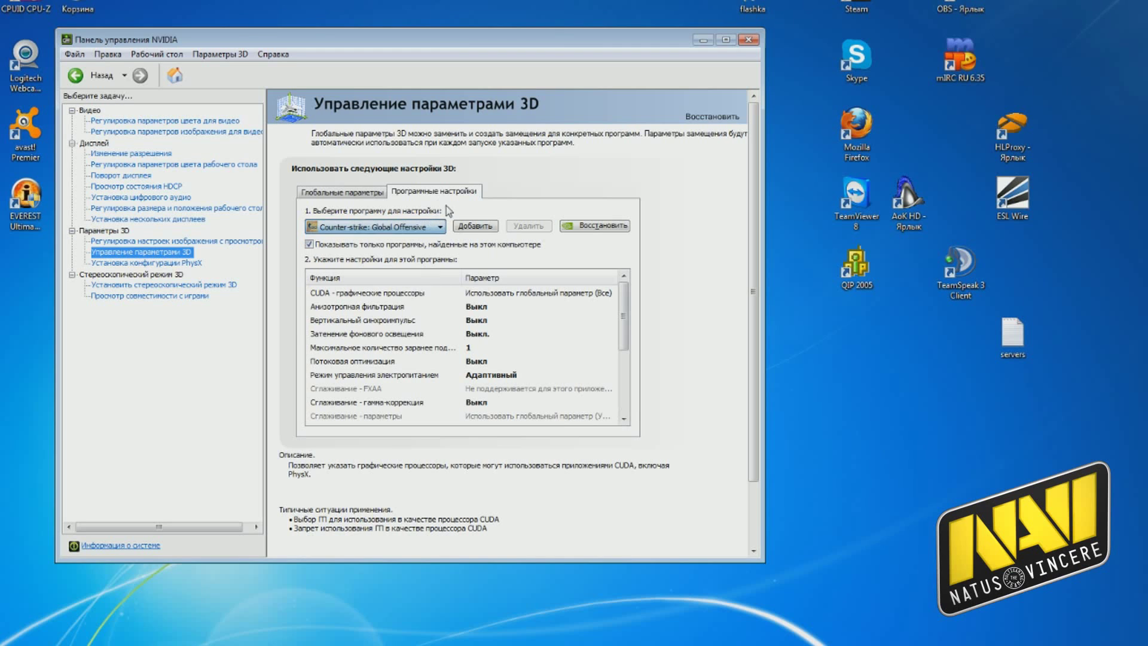
# View how to add a program, including browsing for an executable file, and leave without adding one.
pyautogui.click(474, 227)
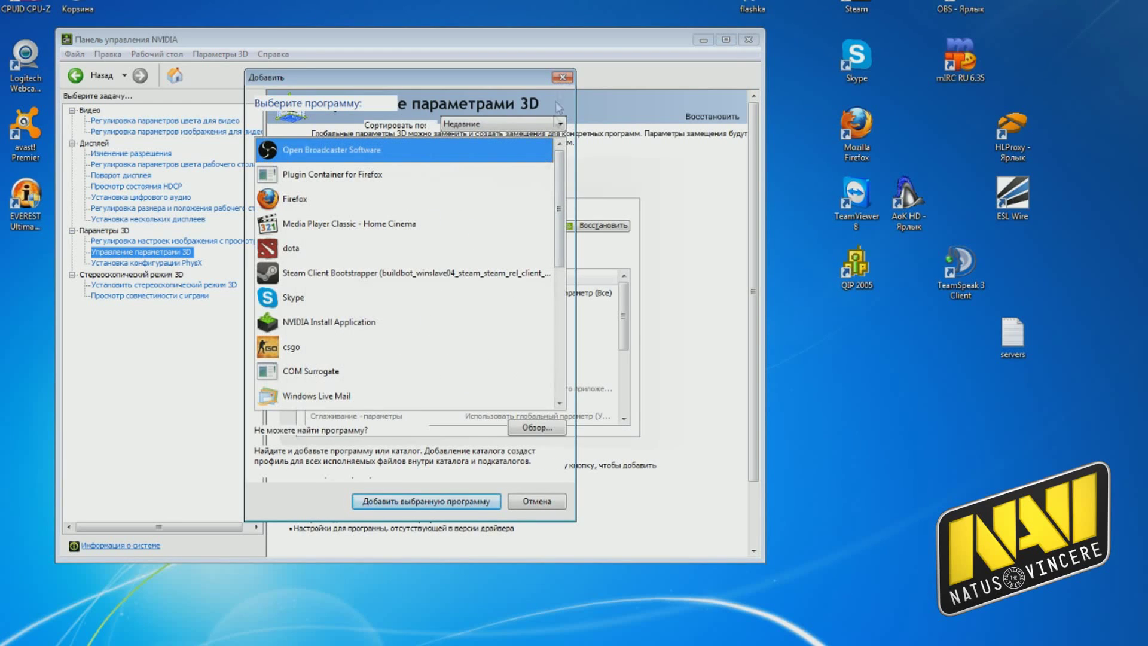
pyautogui.click(536, 429)
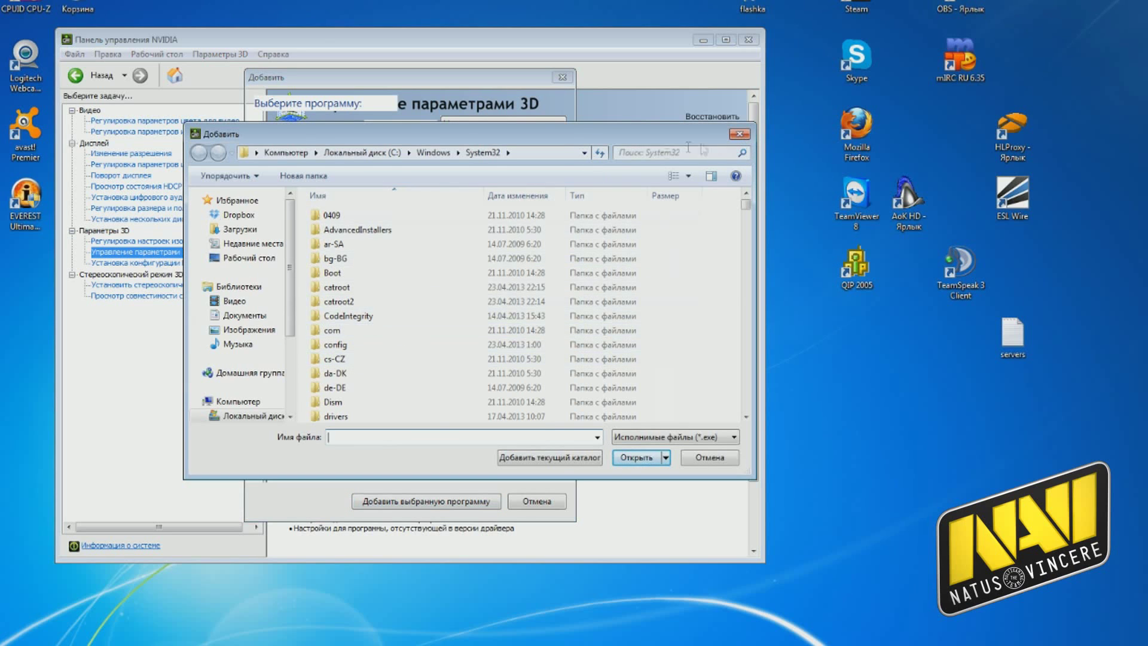
pyautogui.click(740, 134)
pyautogui.click(562, 77)
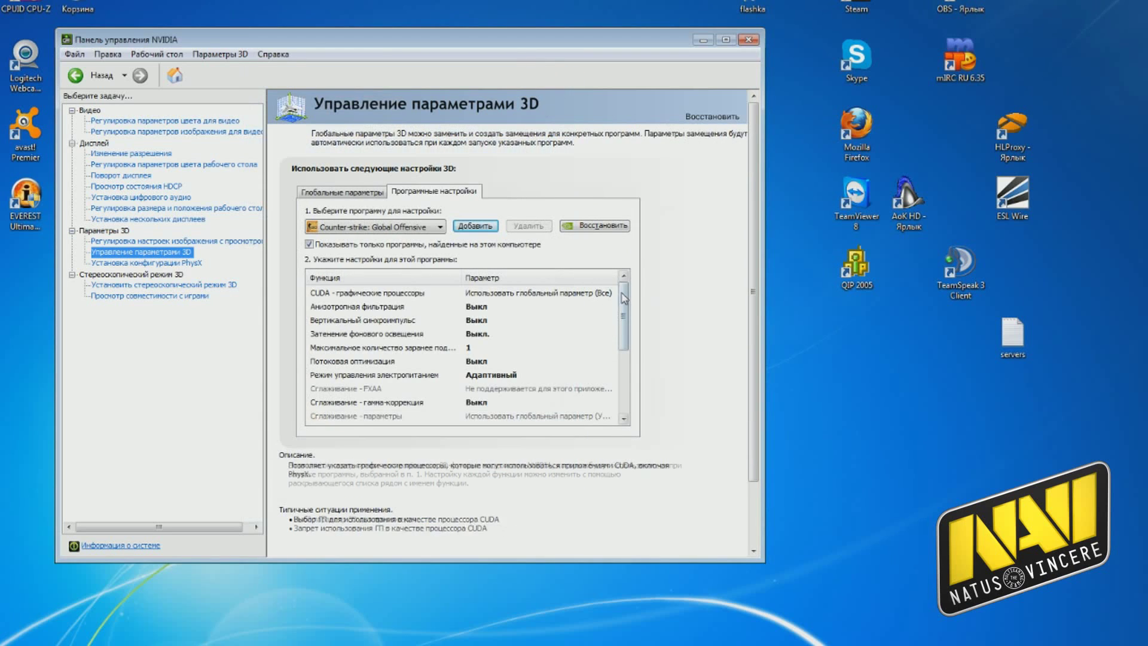
# Set the first anisotropic texture filtering optimization to Выкл for Counter-strike: Global Offensive and apply the change.
pyautogui.scroll(-3, 626, 290)
pyautogui.scroll(3, 626, 290)
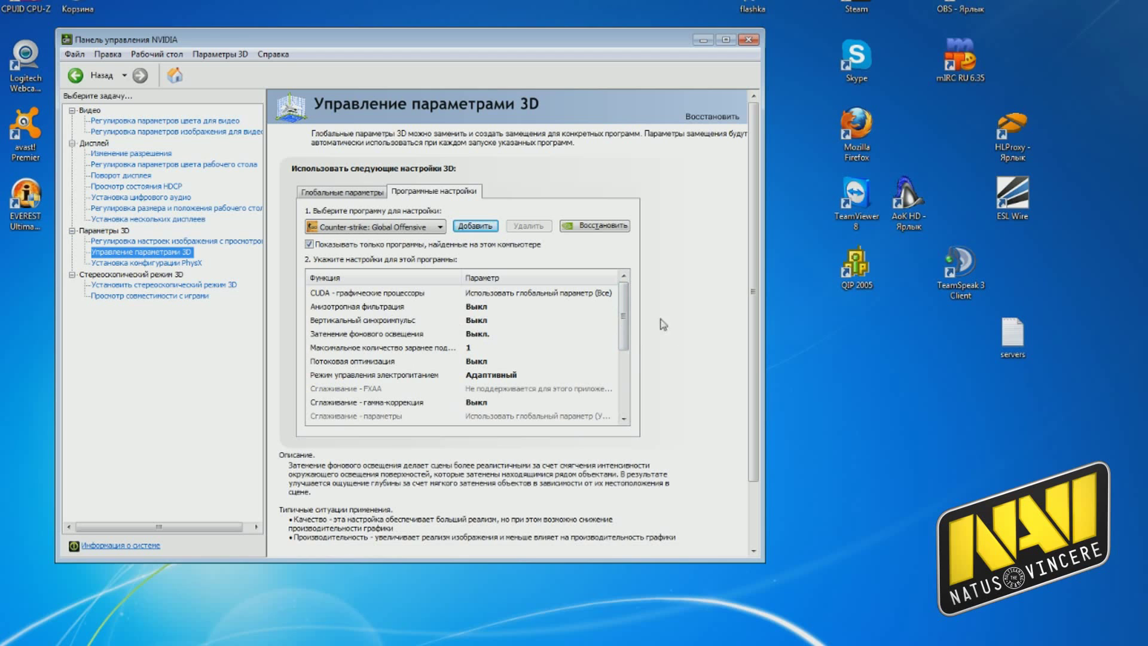
pyautogui.scroll(-2, 529, 351)
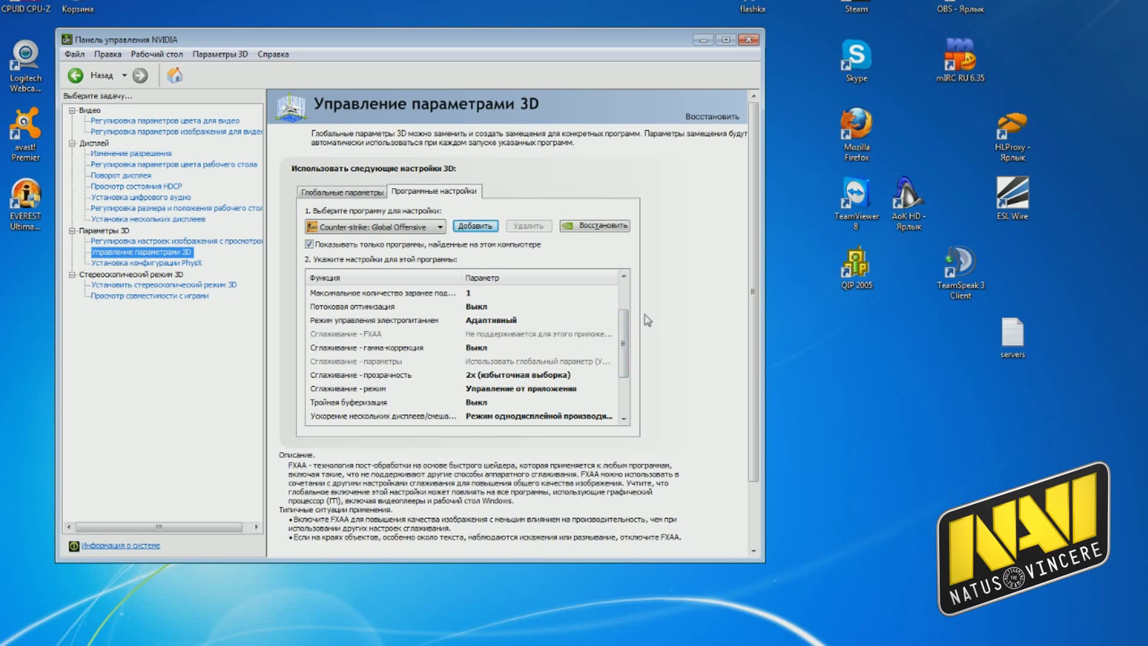
pyautogui.scroll(-1, 608, 355)
pyautogui.scroll(-1, 609, 355)
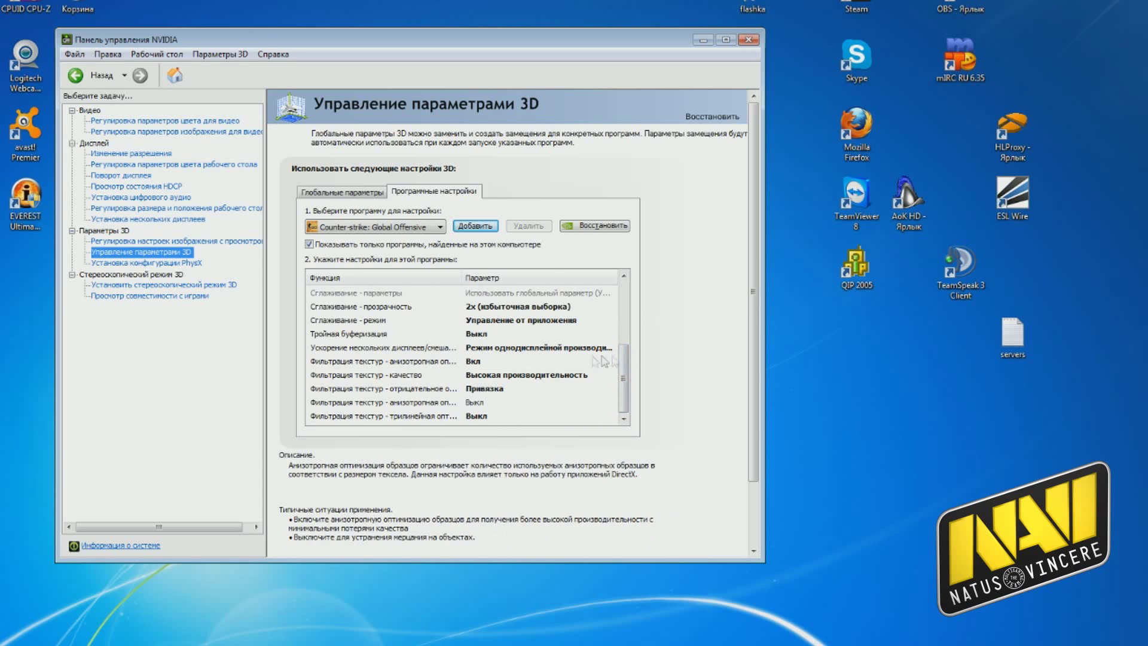
pyautogui.click(479, 362)
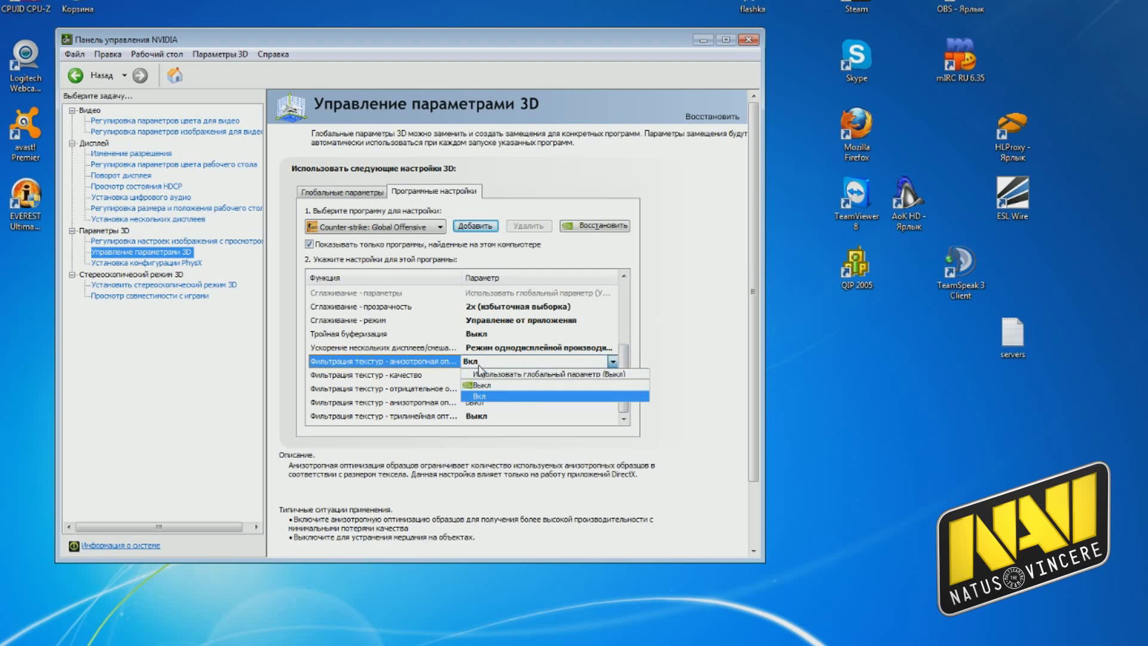
pyautogui.click(481, 387)
pyautogui.scroll(-2, 623, 338)
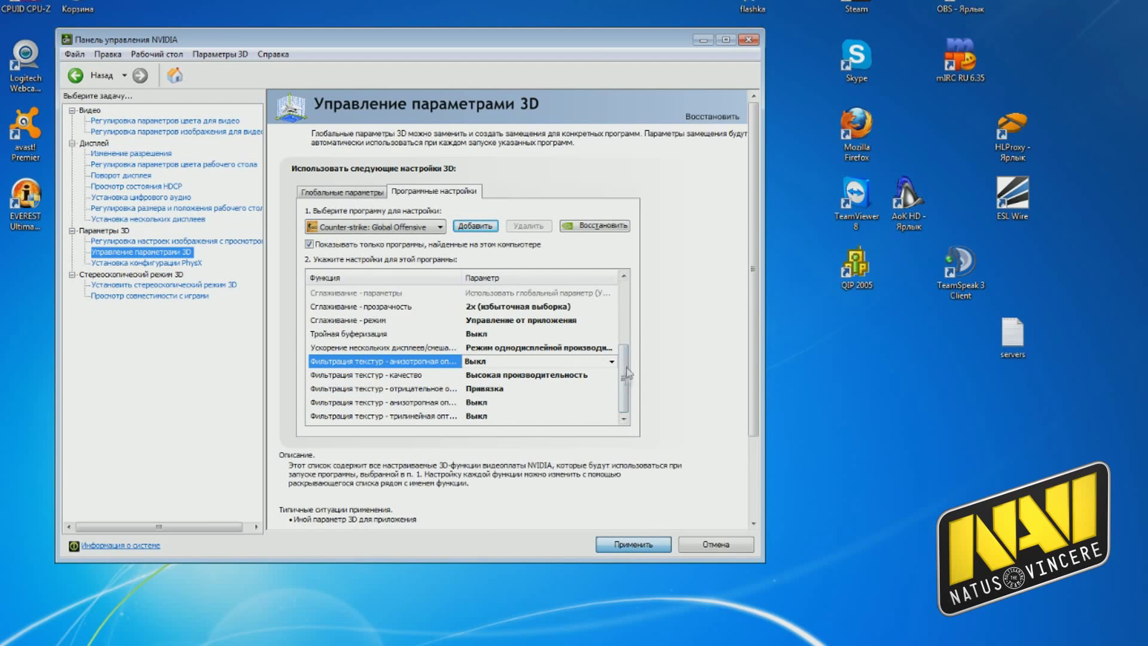
# Review the complete list of 3D settings for Counter-strike: Global Offensive.
pyautogui.scroll(3, 626, 352)
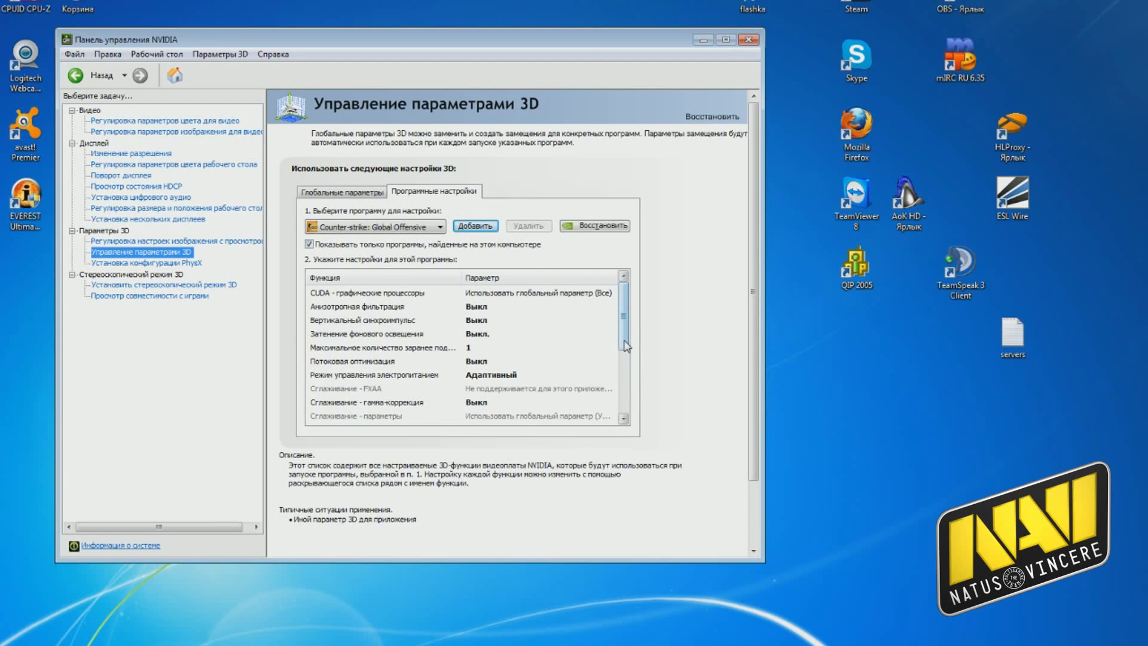
pyautogui.moveTo(626, 349); pyautogui.dragTo(626, 410)
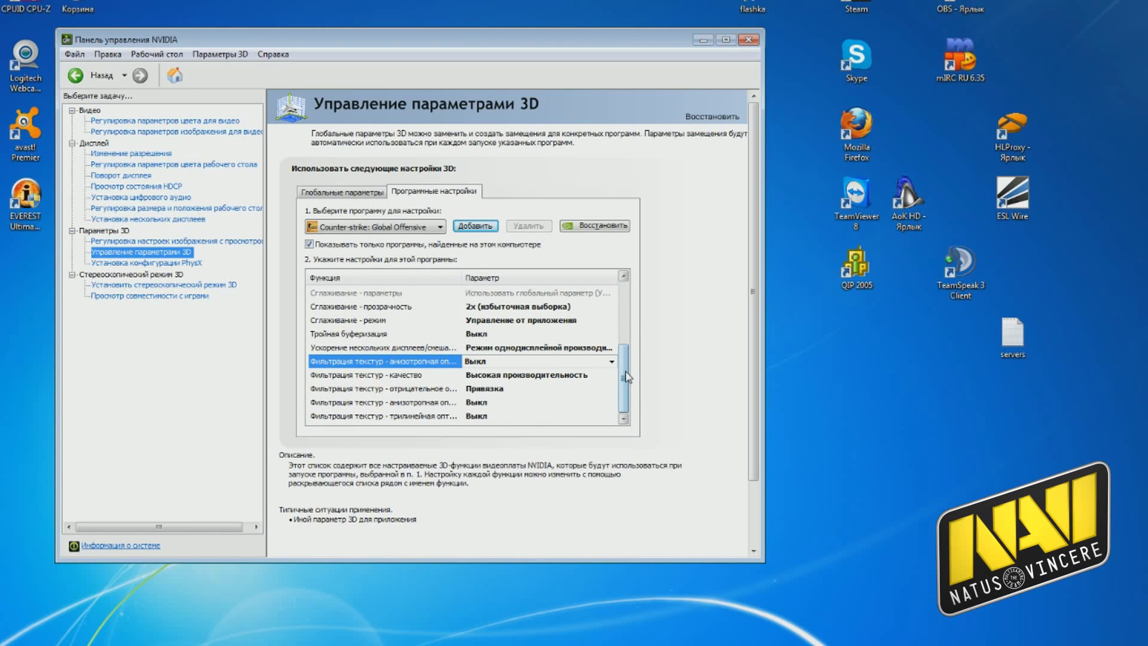
pyautogui.moveTo(626, 377); pyautogui.dragTo(634, 297)
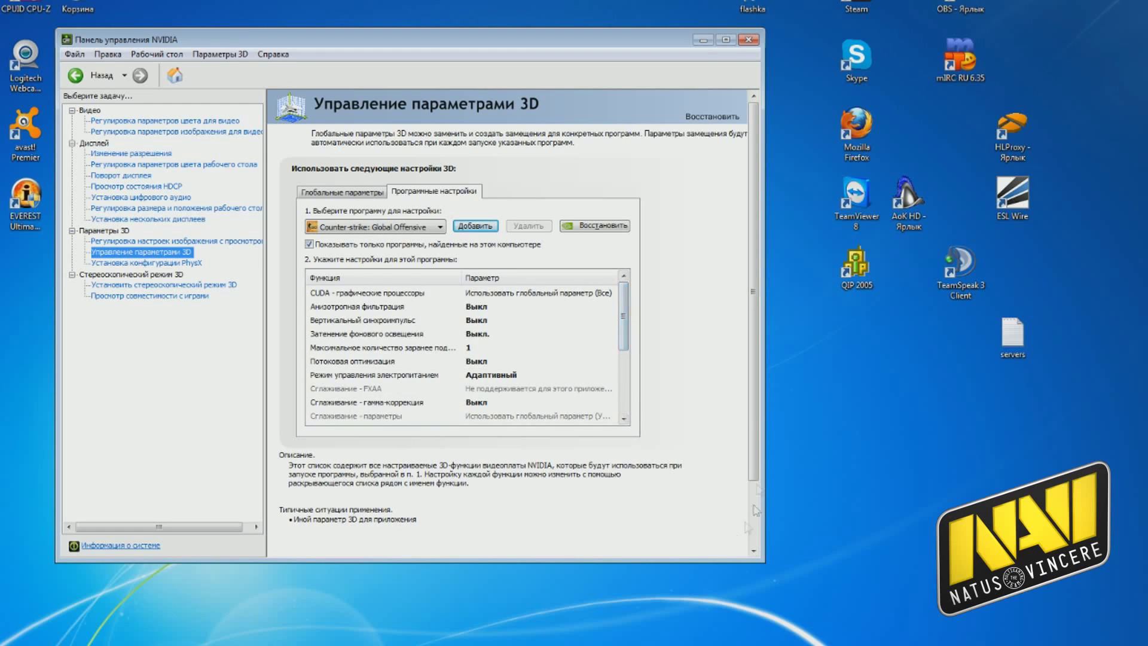
pyautogui.moveTo(754, 291); pyautogui.dragTo(753, 355)
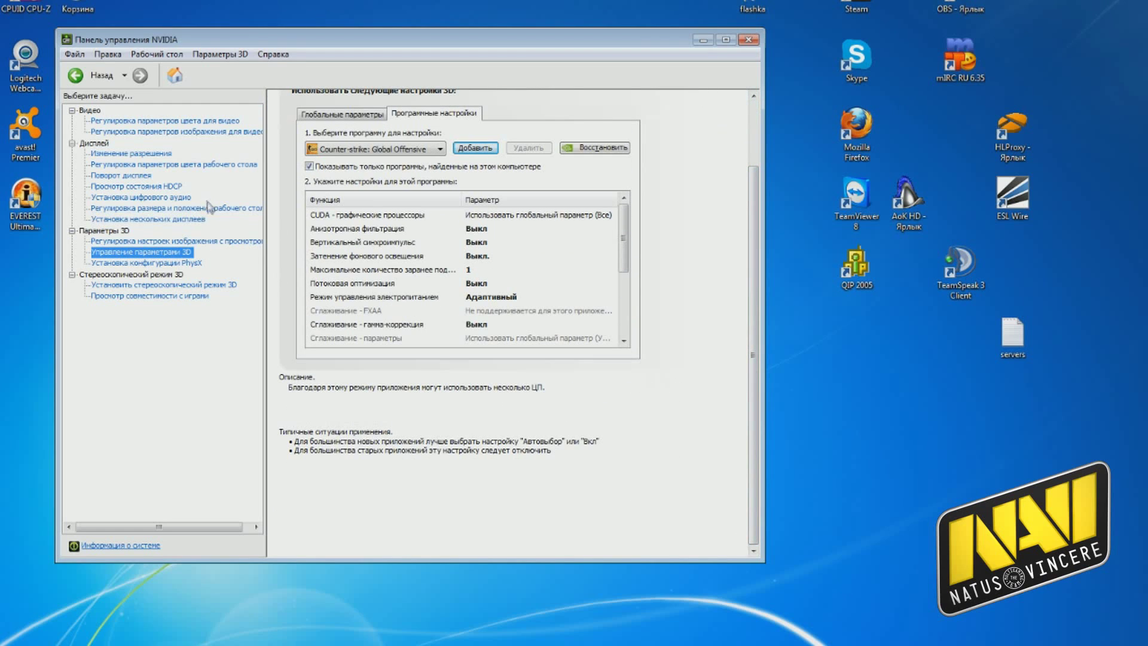
pyautogui.scroll(3, 760, 319)
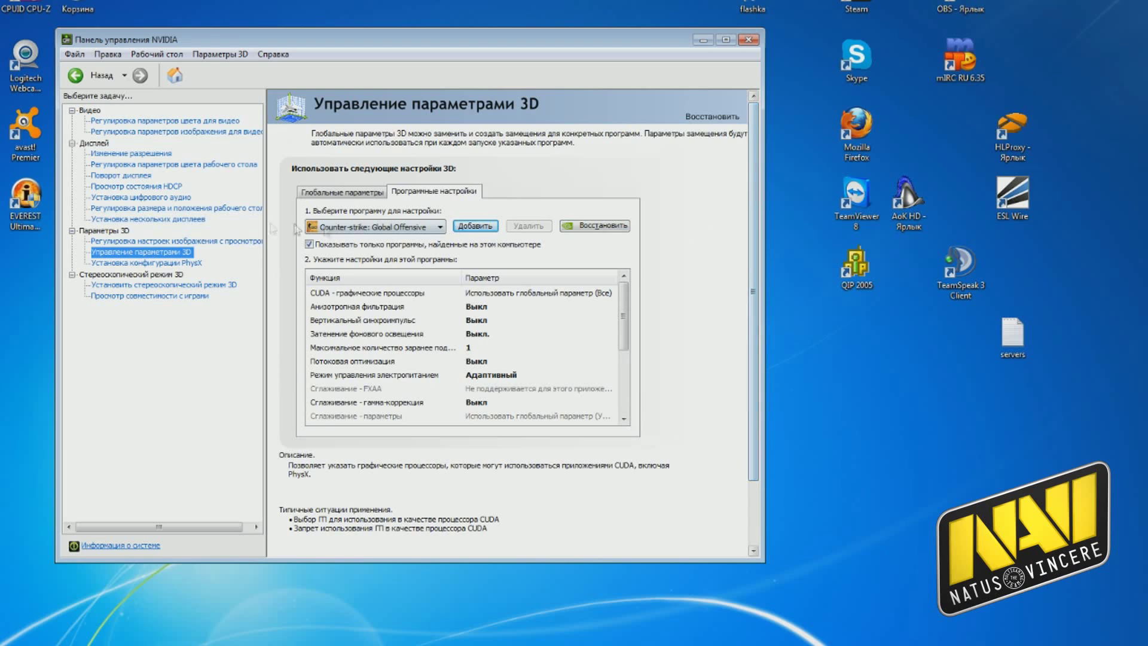
# Look through the display pages for desktop size and position, digital audio, HDCP status and display rotation.
pyautogui.click(162, 208)
pyautogui.click(162, 198)
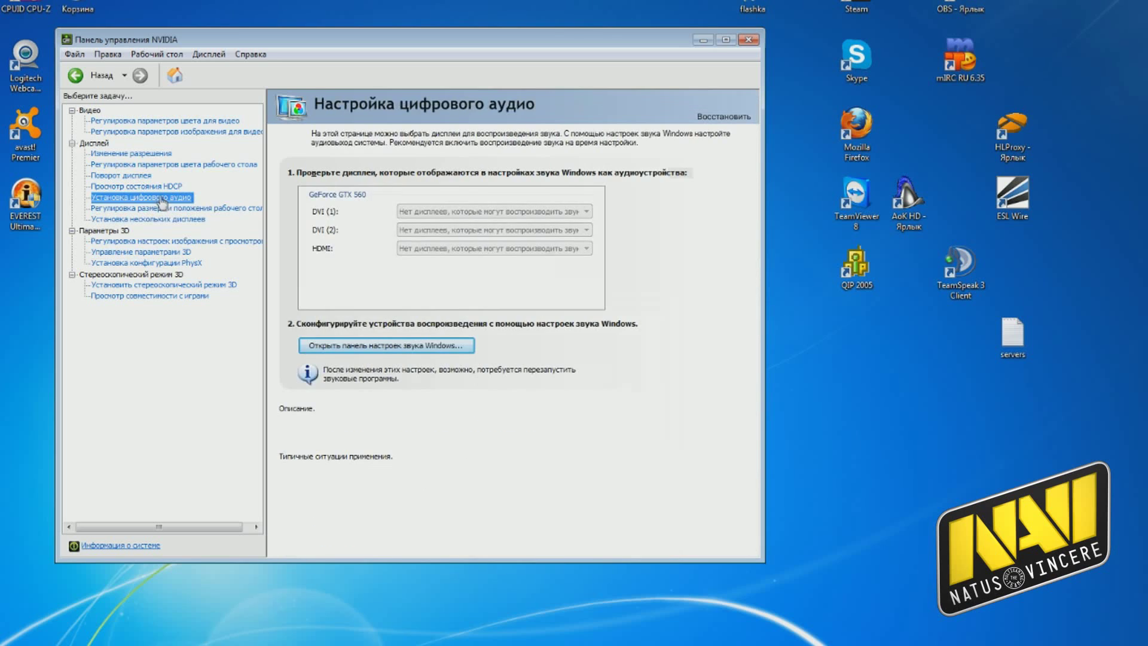
pyautogui.click(152, 187)
pyautogui.click(138, 176)
# Set the digital intensity (Цифровая интенсивность) to 100% in the desktop colour settings and apply it.
pyautogui.click(134, 165)
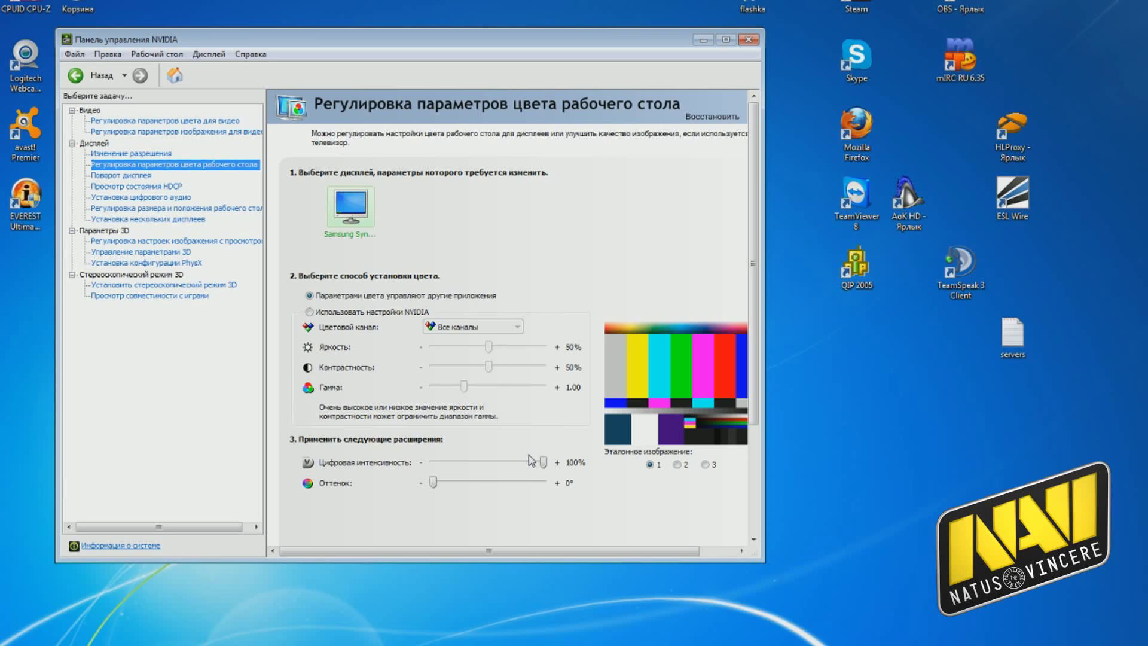
pyautogui.moveTo(545, 470); pyautogui.dragTo(489, 485)
pyautogui.moveTo(491, 484); pyautogui.dragTo(562, 472)
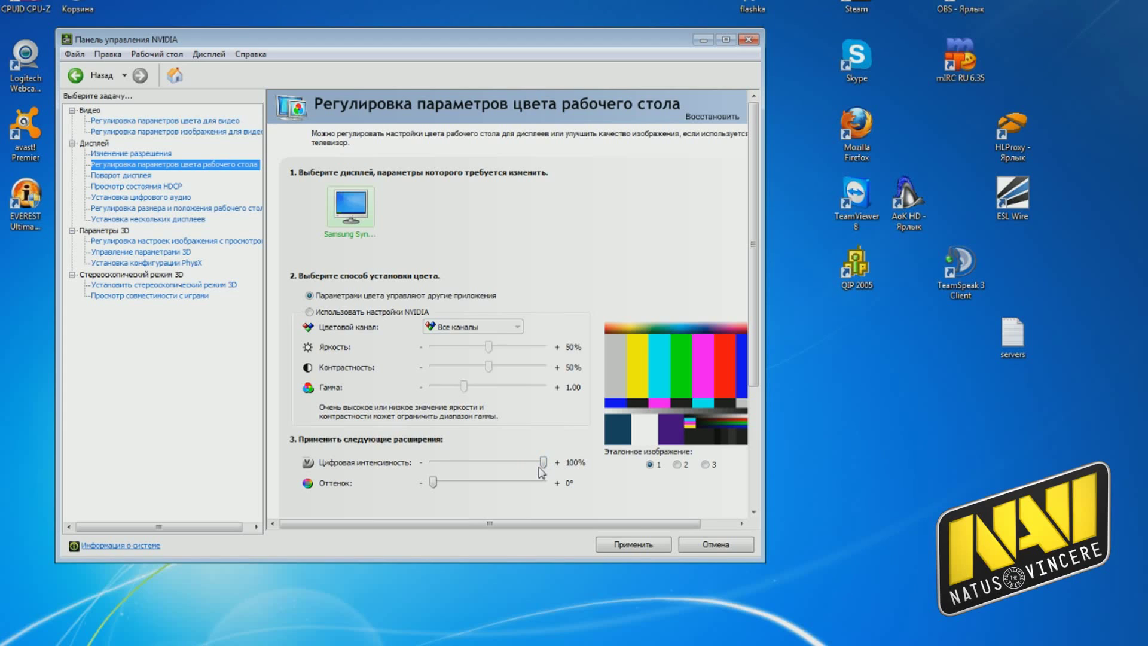
pyautogui.click(639, 544)
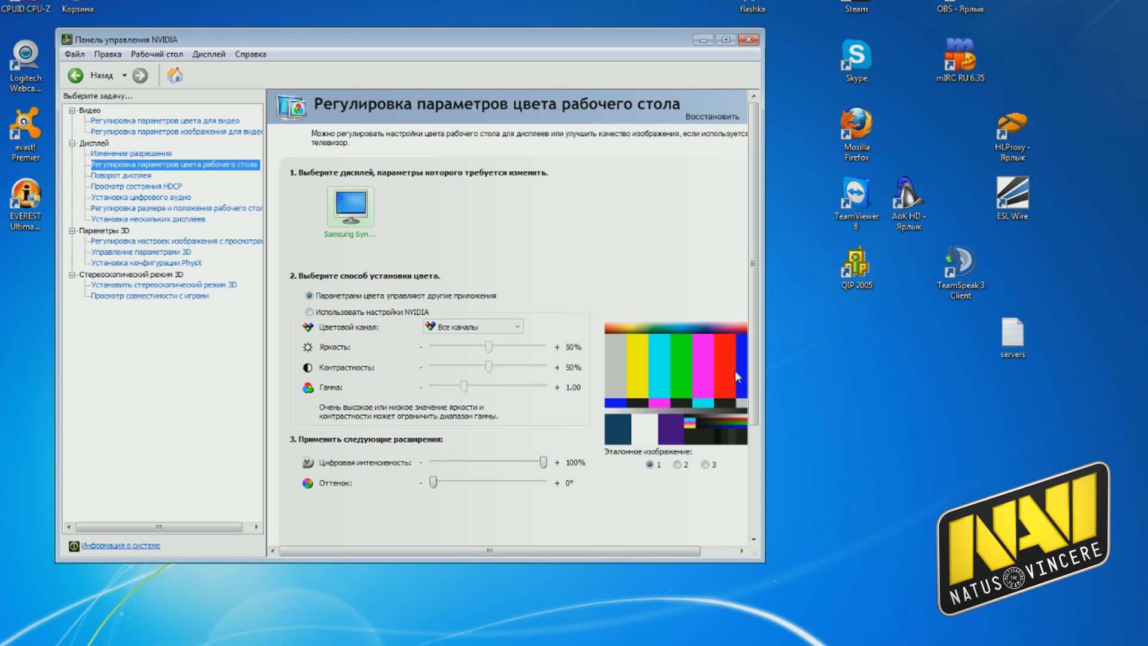
# Enlarge the window and examine the scaling settings for desktop size and position.
pyautogui.moveTo(757, 560); pyautogui.dragTo(847, 602)
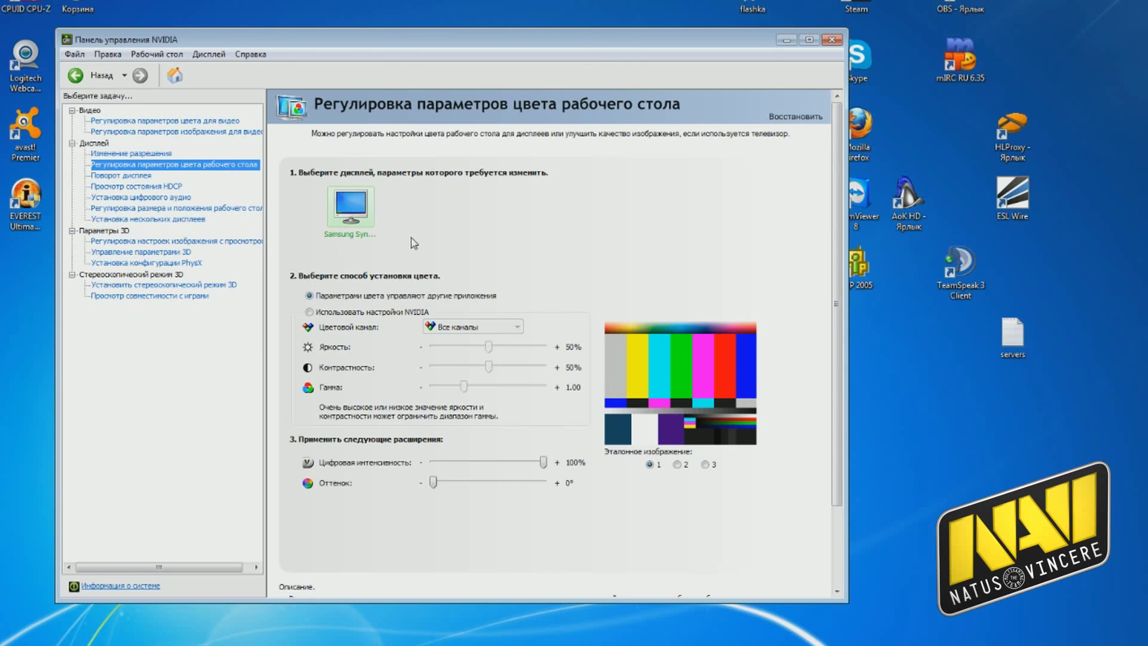
pyautogui.click(173, 209)
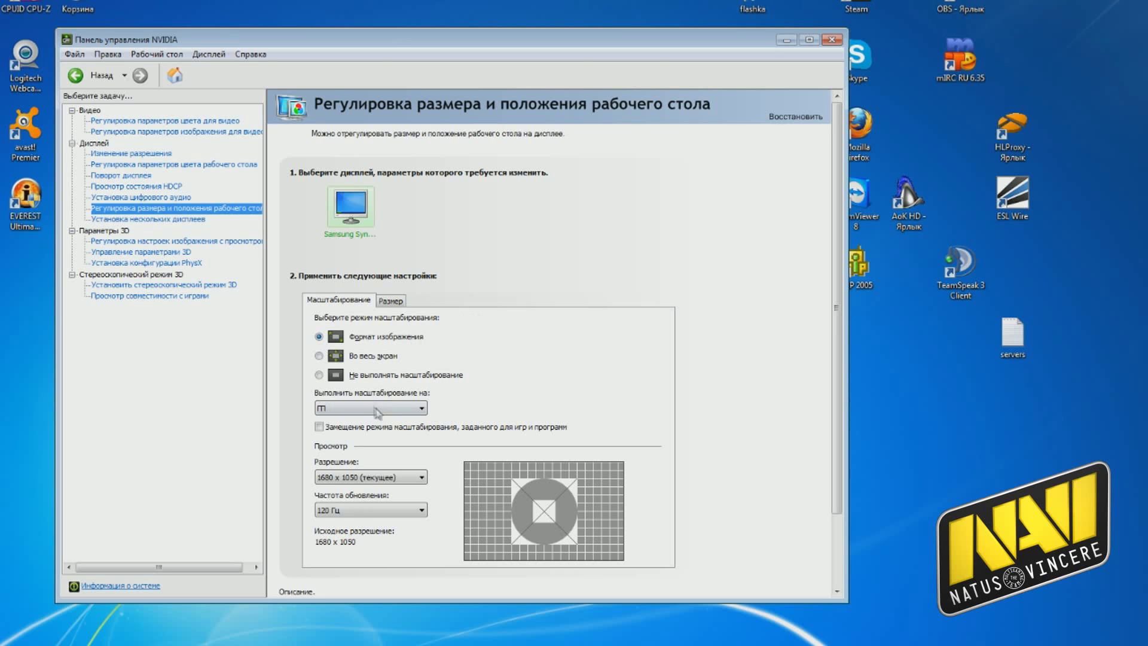
pyautogui.scroll(-3, 568, 323)
pyautogui.scroll(3, 657, 314)
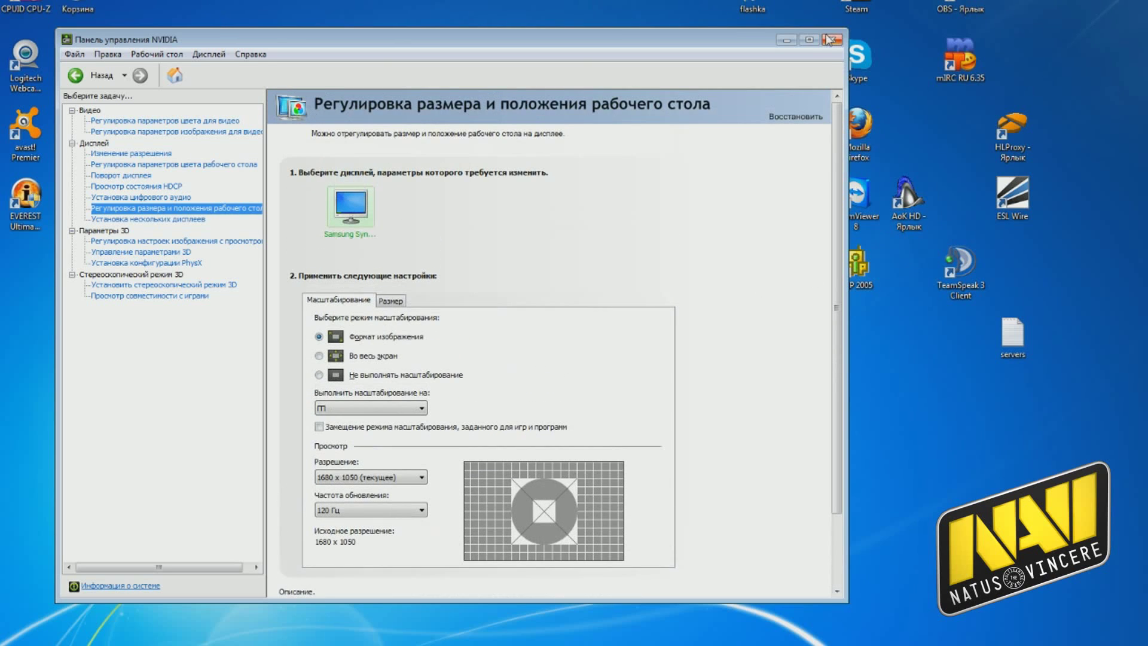